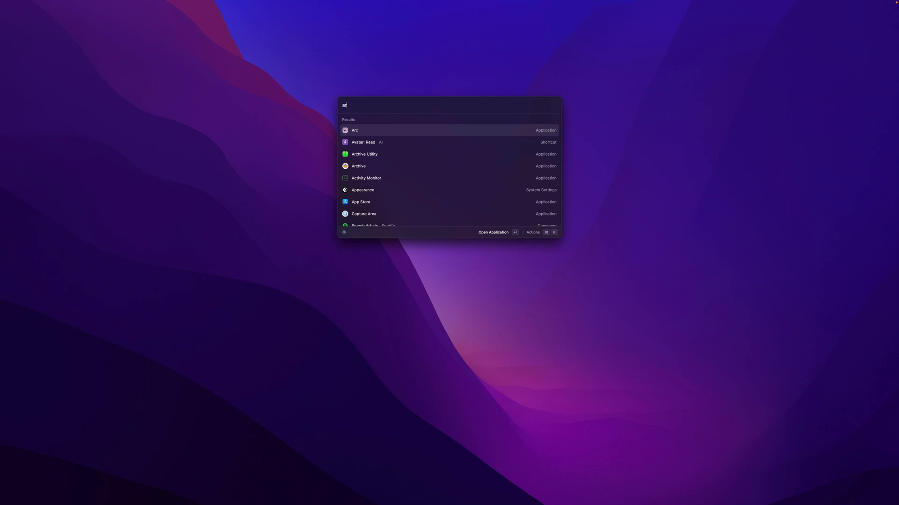
Launch Arc from Raycast on the ChatGPT plugins announcement page.
{"action": "key", "text": "Return"}
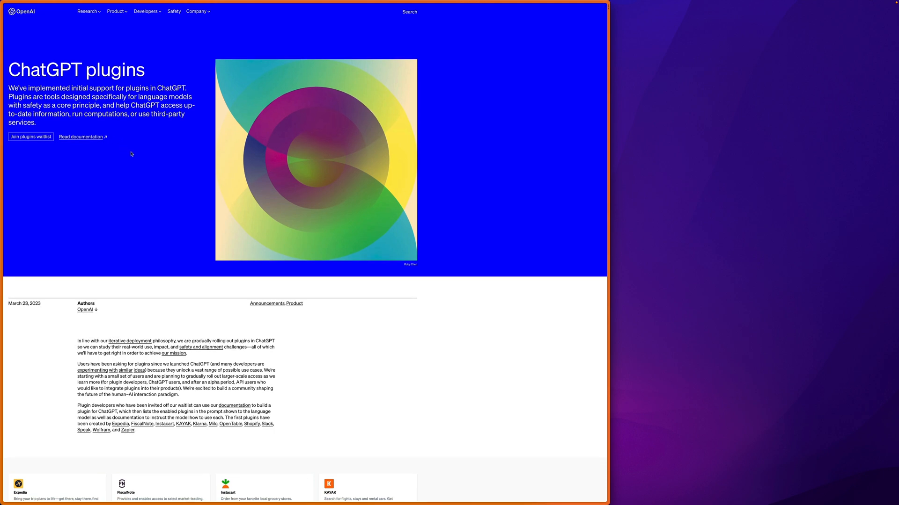
{"action": "scroll", "coordinate": [111, 136], "scroll_direction": "down", "scroll_amount": 5}
{"action": "scroll", "coordinate": [131, 154], "scroll_direction": "down", "scroll_amount": 3}
{"action": "scroll", "coordinate": [131, 154], "scroll_direction": "down", "scroll_amount": 1}
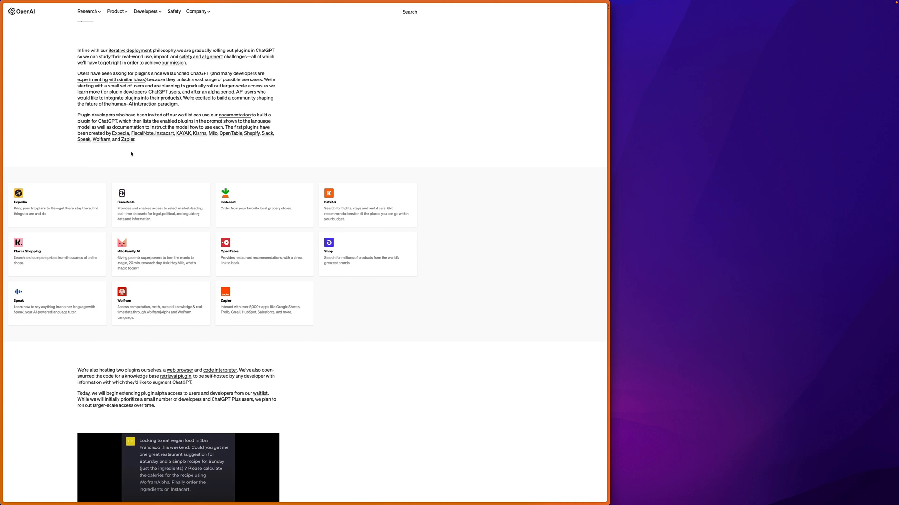
{"action": "scroll", "coordinate": [131, 154], "scroll_direction": "down", "scroll_amount": 1}
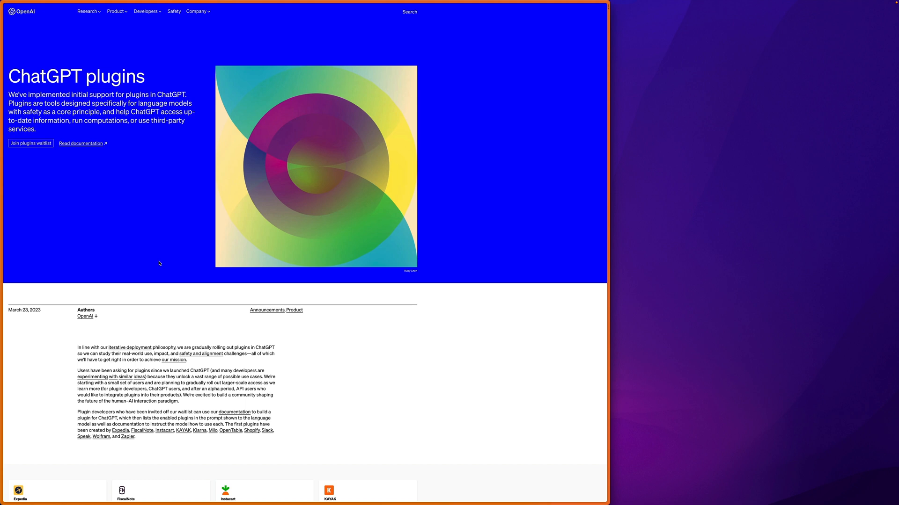
Bring up Alice, send 'hey', and expand the snippets list.
{"action": "key", "text": "ctrl+space"}
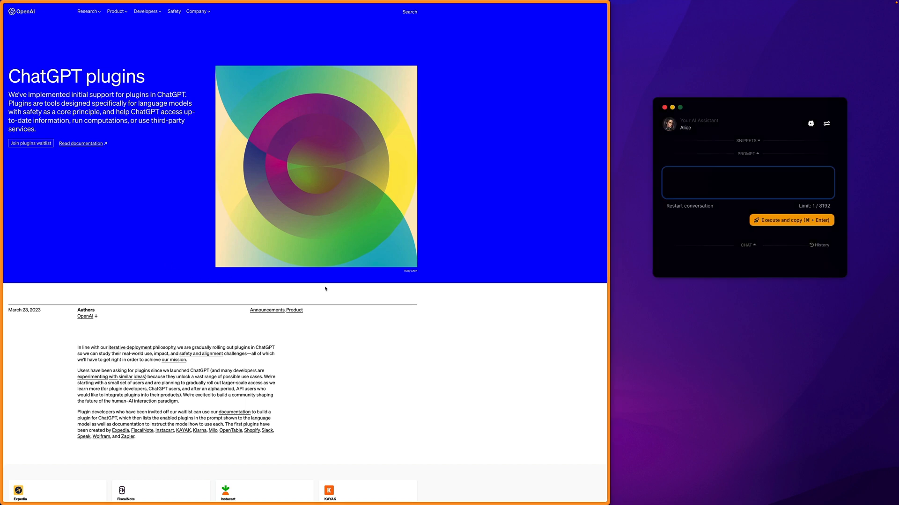
{"action": "type", "text": "hey"}
{"action": "key", "text": "super+Return"}
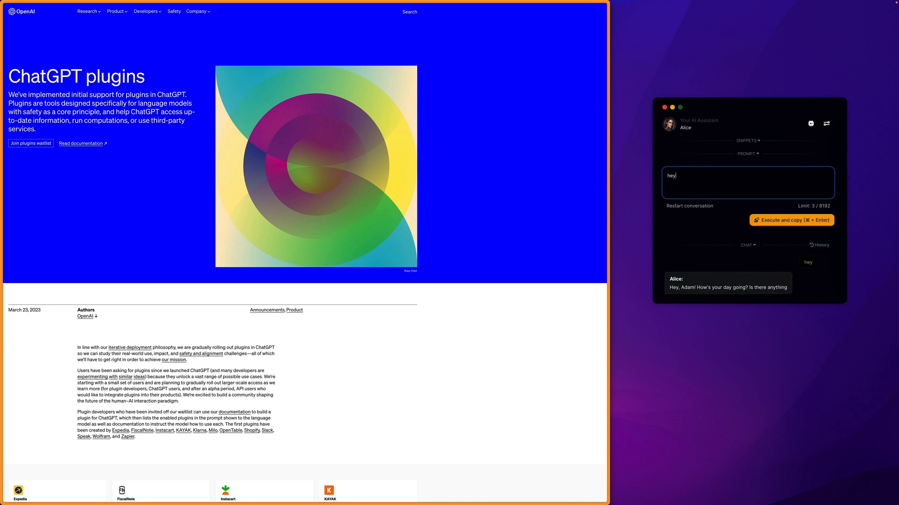
{"action": "left_click", "coordinate": [749, 141]}
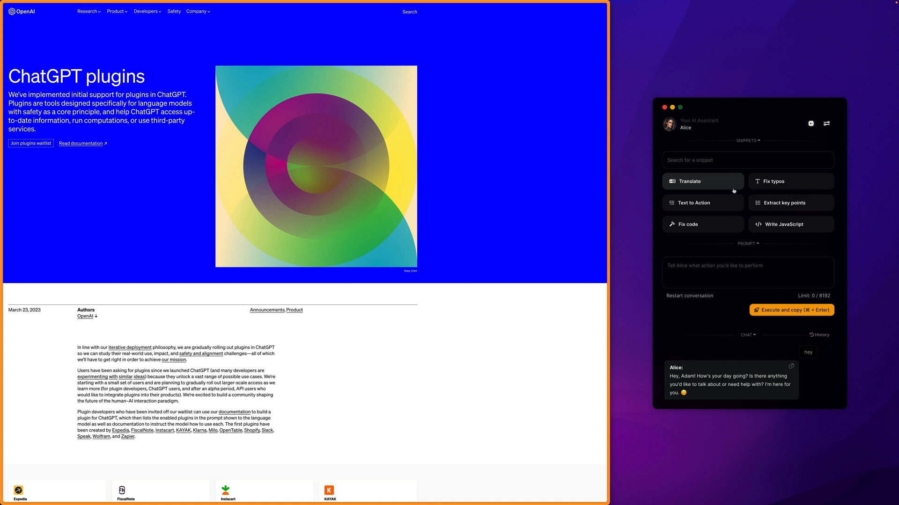
{"action": "scroll", "coordinate": [734, 191], "scroll_direction": "down", "scroll_amount": 2}
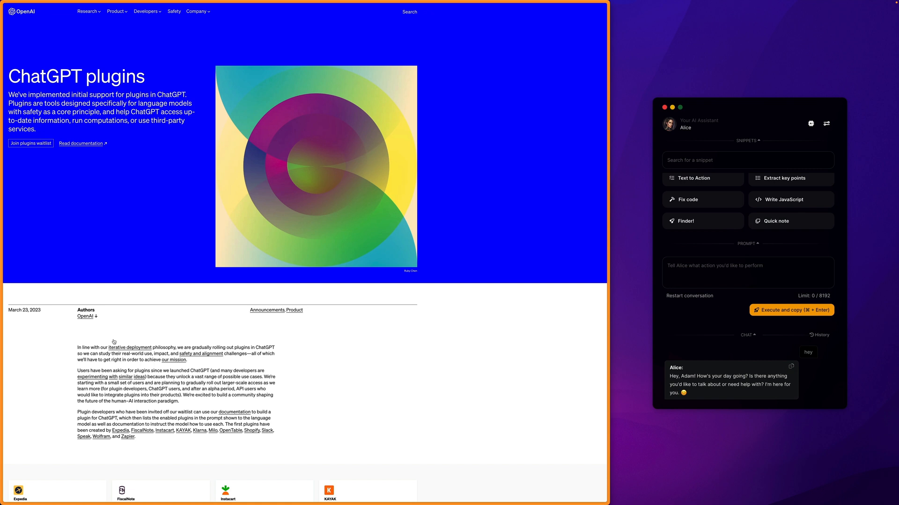
Send the article's first paragraph through the Quick note snippet so it is added to Notion.
{"action": "triple_click", "coordinate": [90, 354]}
{"action": "key", "text": "super+c"}
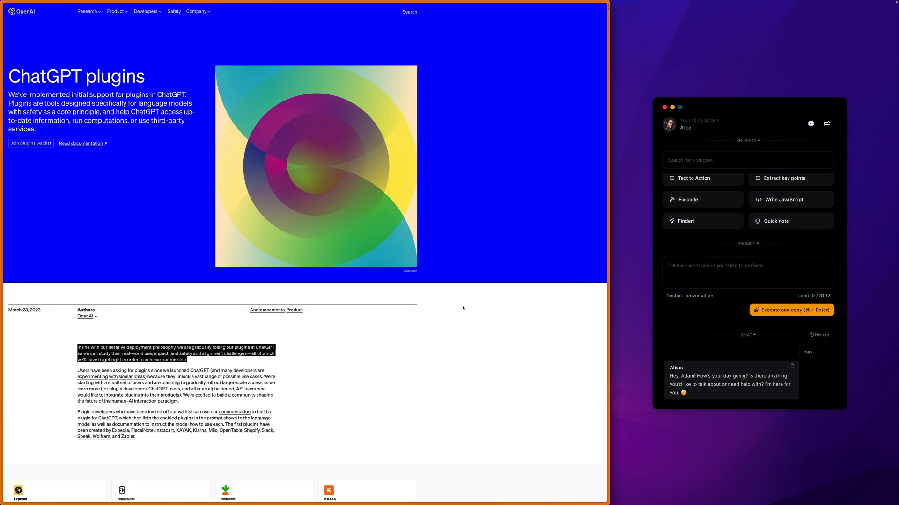
{"action": "left_click", "coordinate": [765, 272]}
{"action": "key", "text": "super+v"}
{"action": "left_click", "coordinate": [769, 309]}
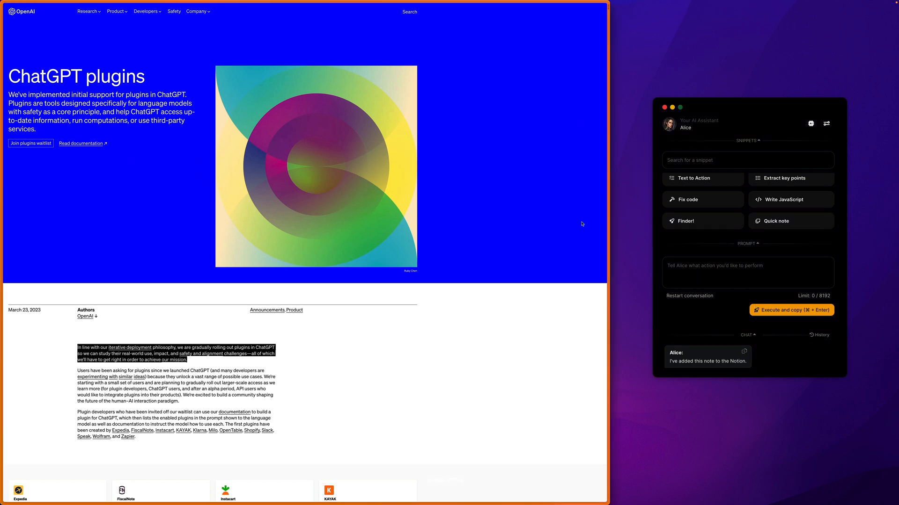
{"action": "key", "text": "super+Tab"}
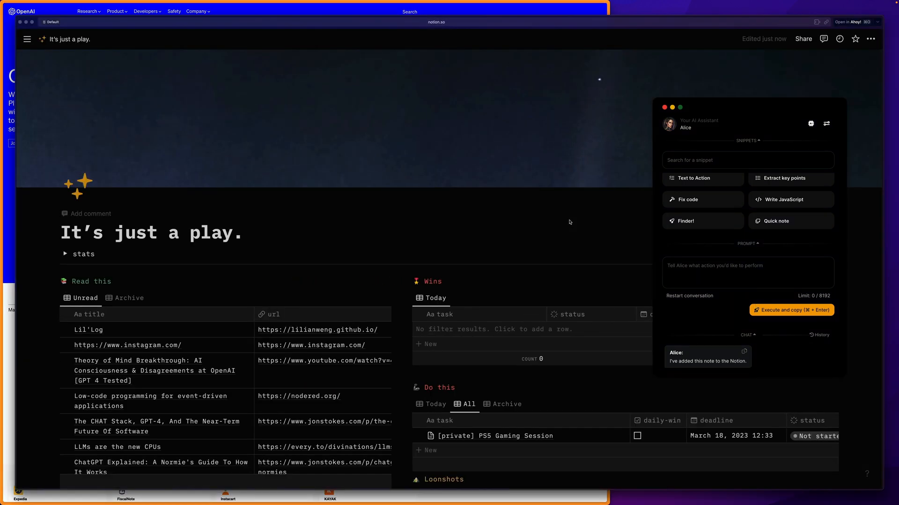
{"action": "scroll", "coordinate": [569, 222], "scroll_direction": "down", "scroll_amount": 5}
{"action": "scroll", "coordinate": [547, 239], "scroll_direction": "down", "scroll_amount": 5}
{"action": "scroll", "coordinate": [528, 263], "scroll_direction": "down", "scroll_amount": 3}
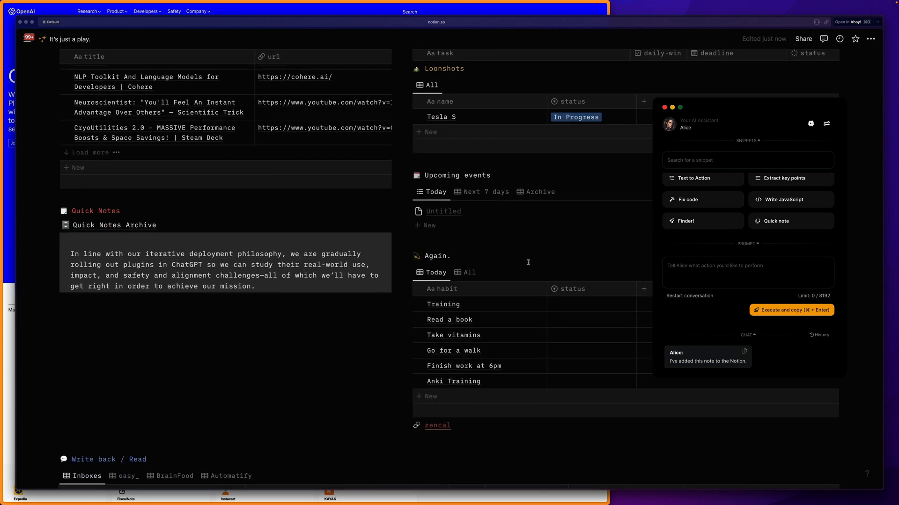
{"action": "scroll", "coordinate": [528, 262], "scroll_direction": "down", "scroll_amount": 3}
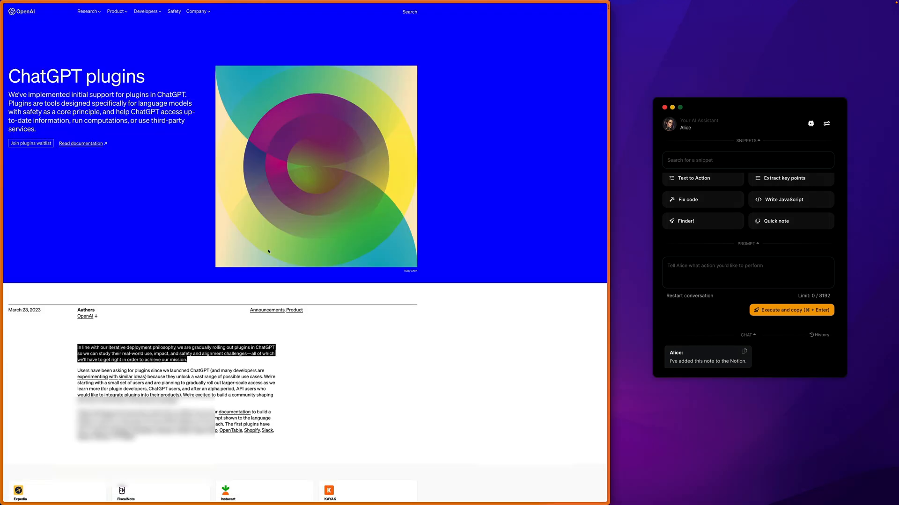
Switch to the Make quick-note scenario and run it once.
{"action": "key", "text": "super+Tab"}
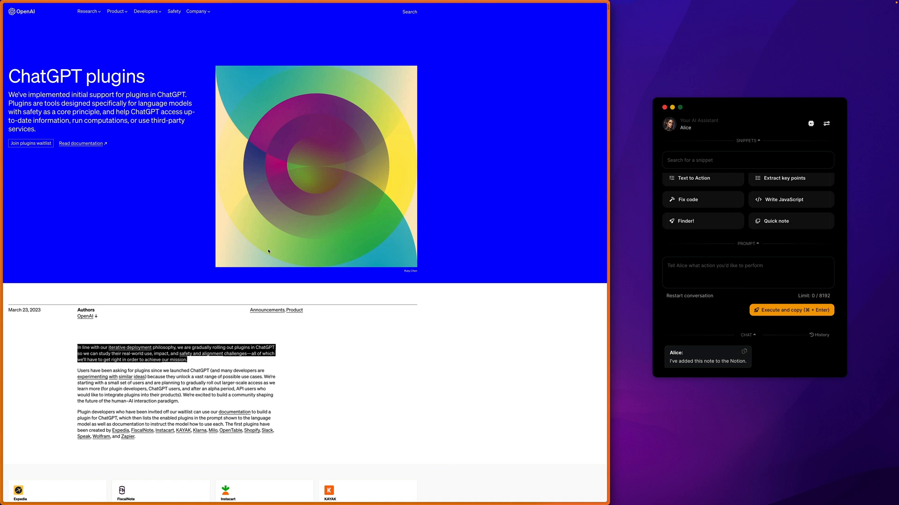
{"action": "key", "text": "super+Tab"}
{"action": "left_click", "coordinate": [52, 464]}
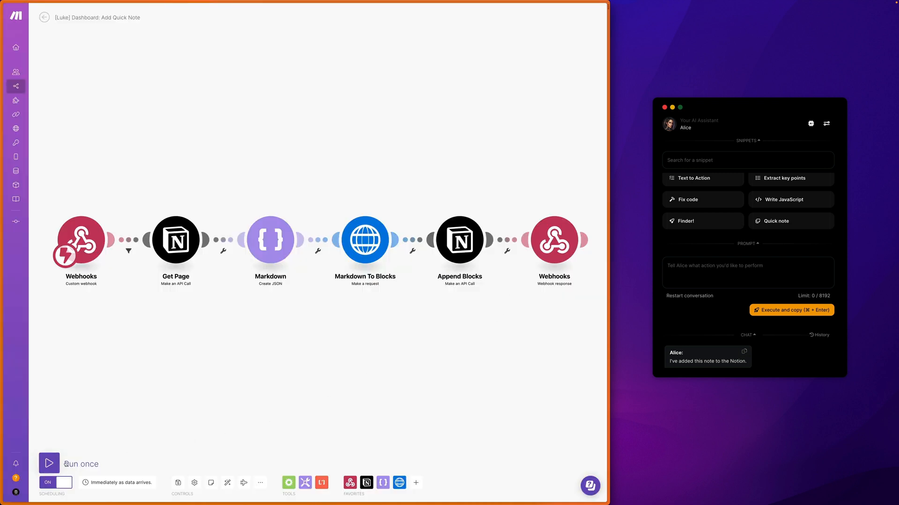
{"action": "type", "text": "Hey there!"}
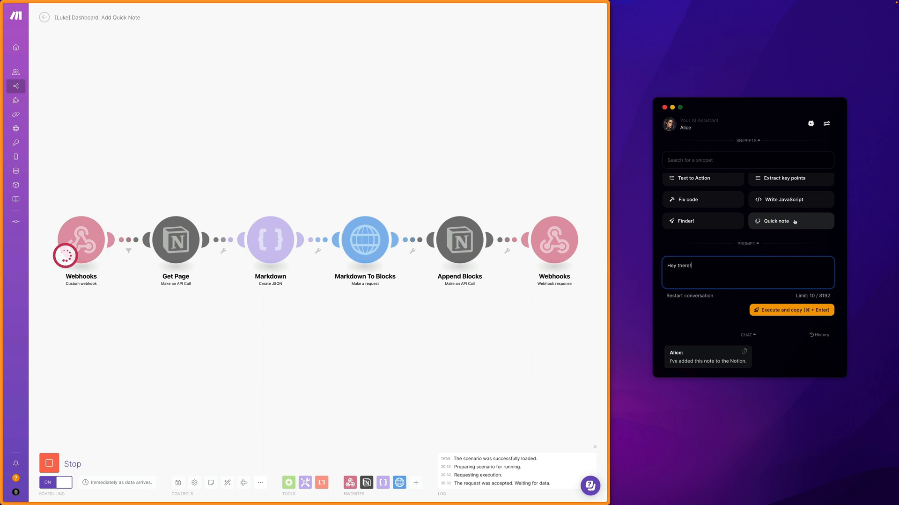
Send 'Hey there!' as a quick note and view the final webhook's Notion confirmation message.
{"action": "left_click", "coordinate": [786, 222]}
{"action": "left_click", "coordinate": [772, 310]}
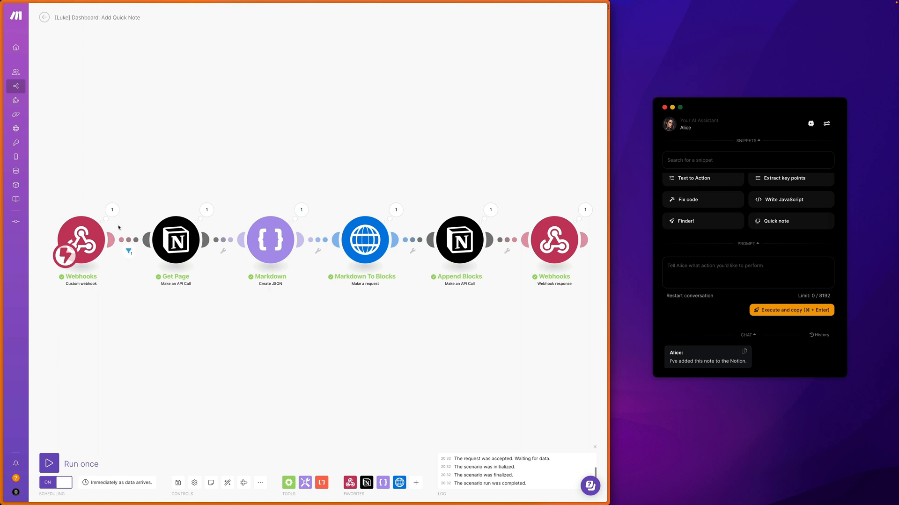
{"action": "left_click", "coordinate": [585, 210]}
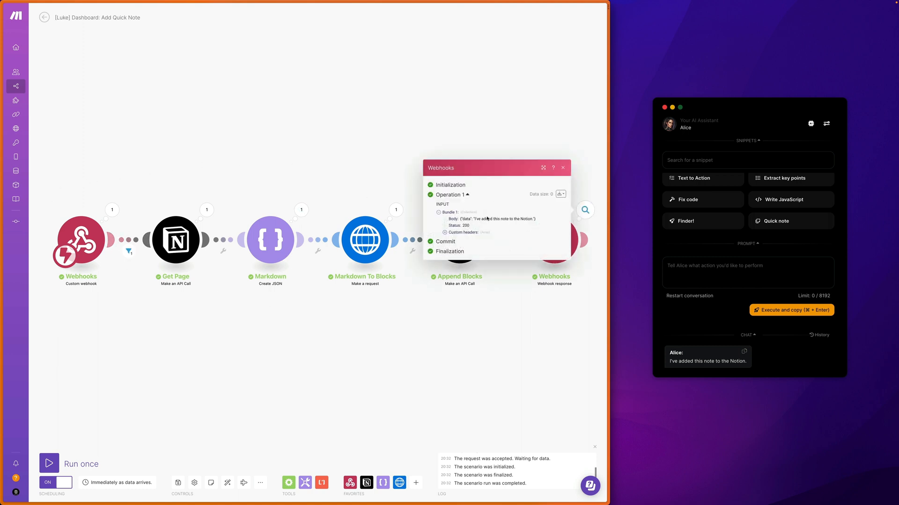
{"action": "left_click_drag", "start_coordinate": [469, 219], "coordinate": [548, 223]}
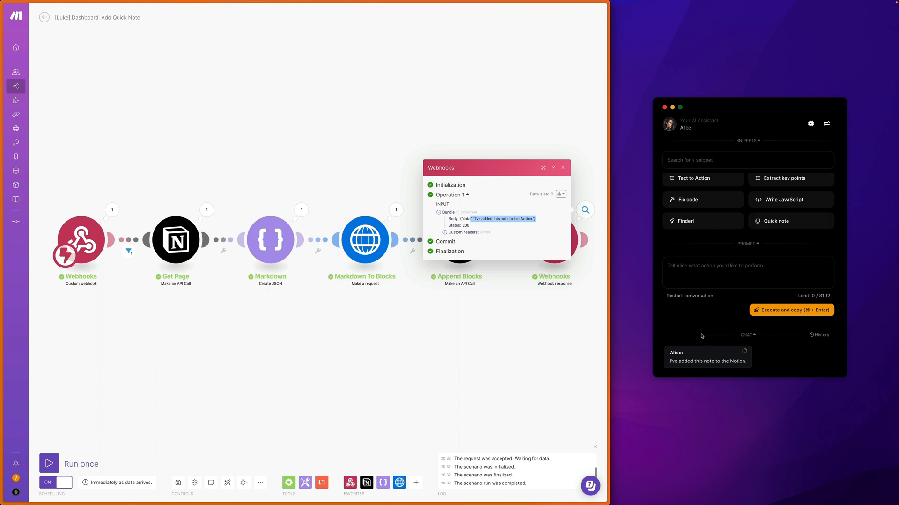
{"action": "type", "text": "Hey there!"}
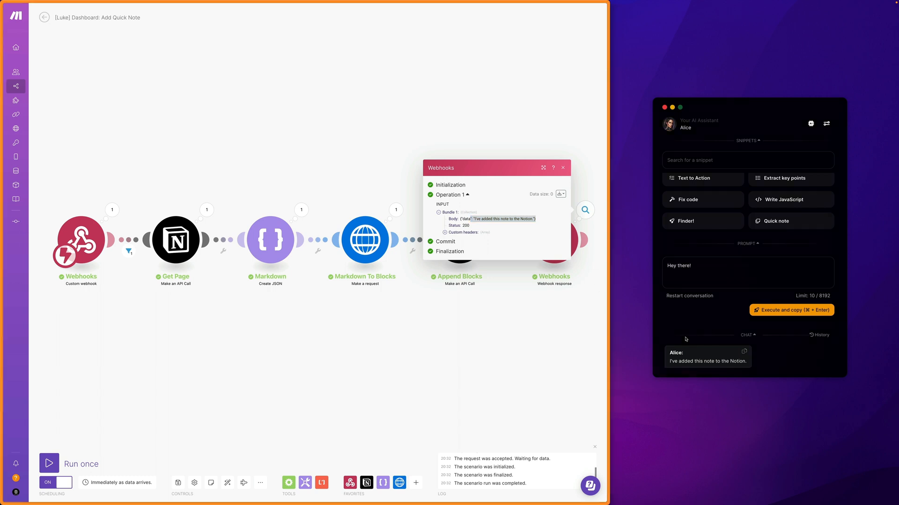
{"action": "type", "text": "DE"}
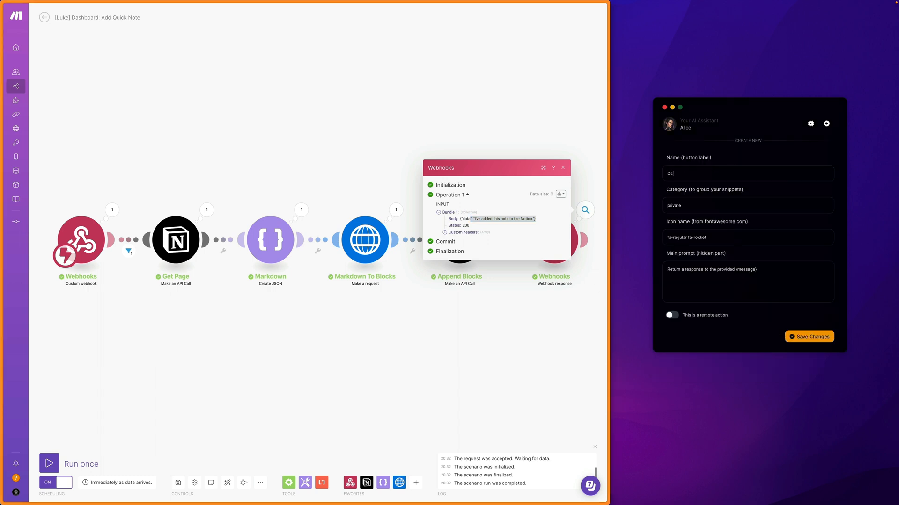
{"action": "type", "text": "mo"}
Replace the Demo snippet's main prompt with a yes-or-no answer to {message}.
{"action": "left_click", "coordinate": [712, 268]}
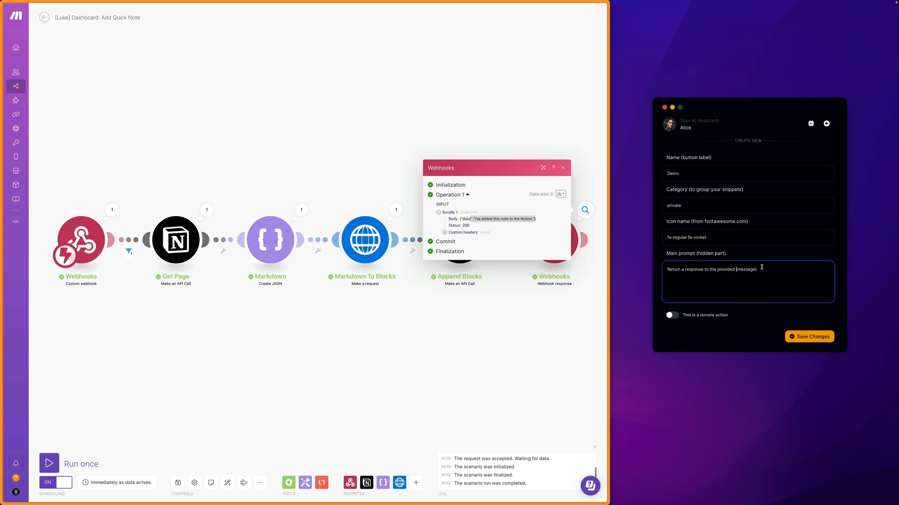
{"action": "left_click_drag", "start_coordinate": [762, 270], "coordinate": [657, 269]}
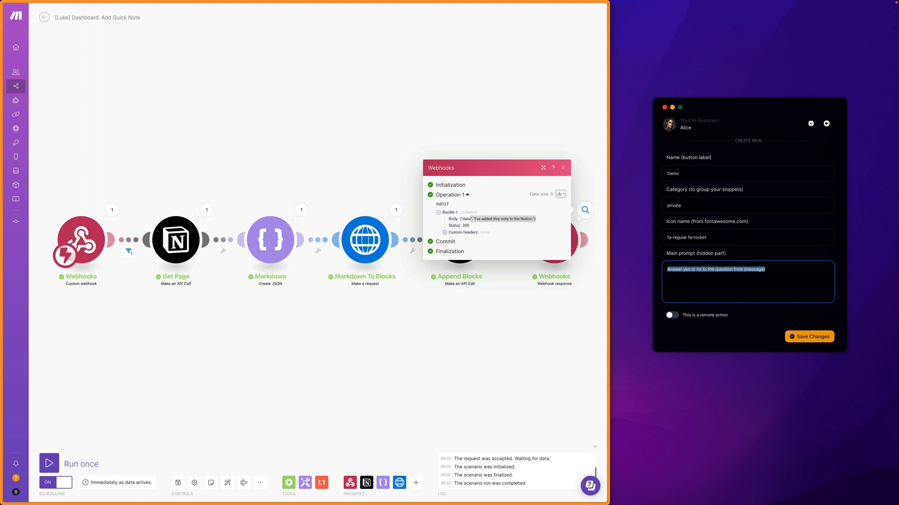
{"action": "key", "text": "BackSpace"}
{"action": "type", "text": "Answer yes or no to the question from {message}"}
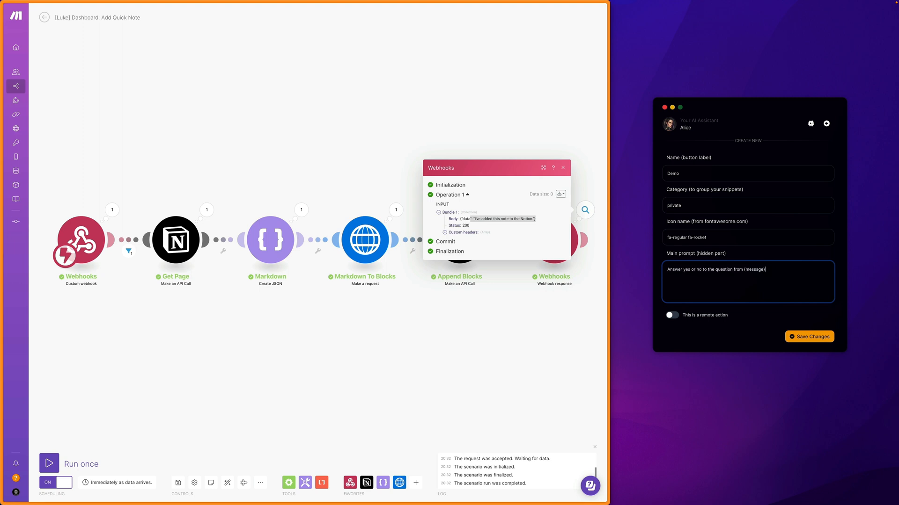
{"action": "left_click", "coordinate": [674, 309]}
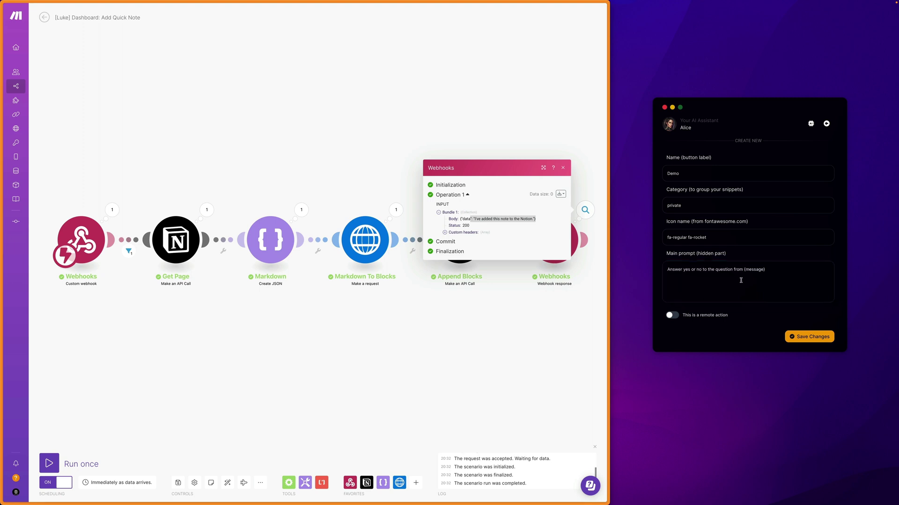
Leave remote action off, save the Demo snippet, and select it.
{"action": "left_click", "coordinate": [672, 315]}
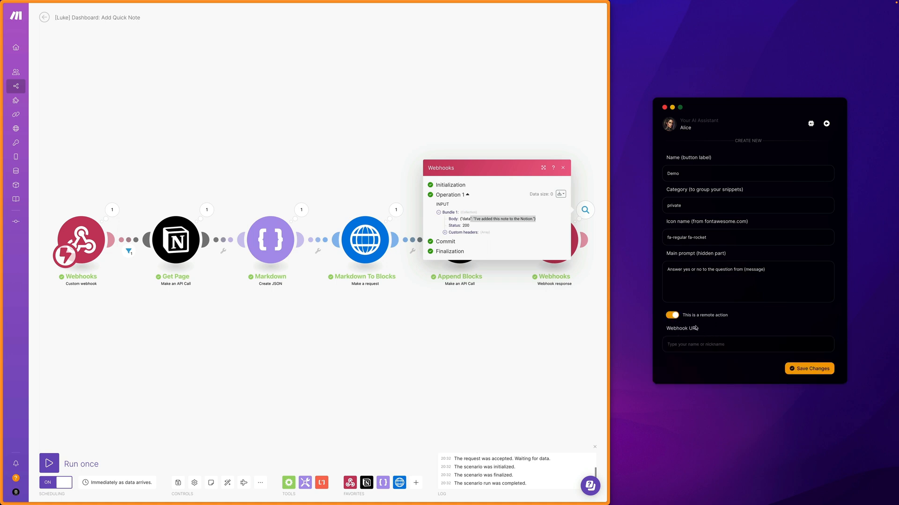
{"action": "left_click", "coordinate": [671, 316]}
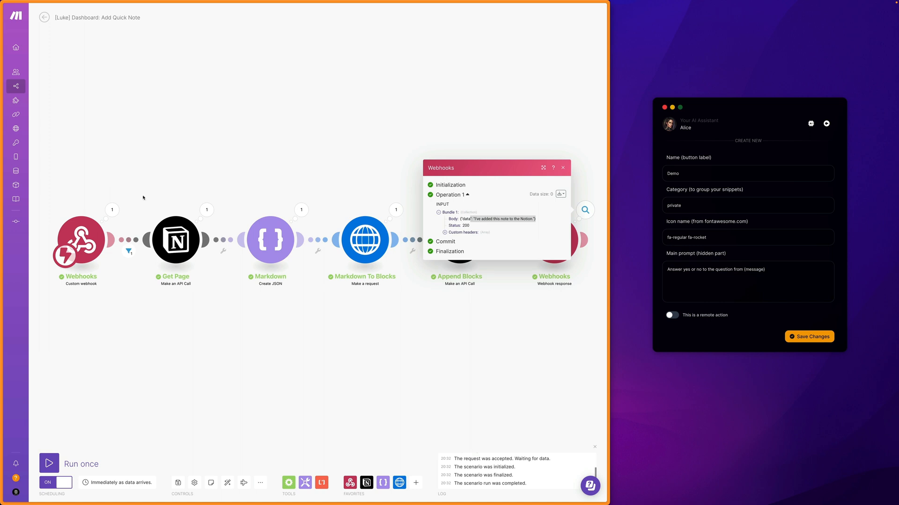
{"action": "left_click", "coordinate": [805, 339]}
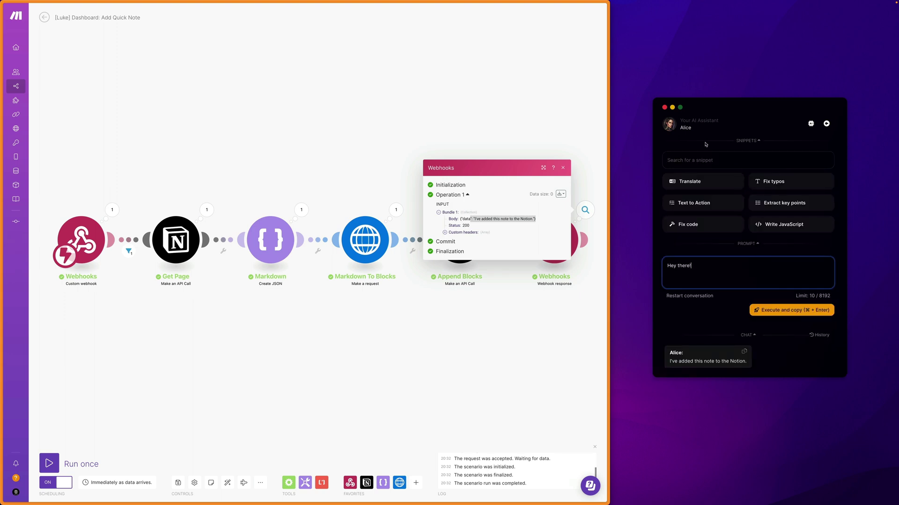
{"action": "scroll", "coordinate": [710, 221], "scroll_direction": "down", "scroll_amount": 2}
{"action": "left_click", "coordinate": [703, 221]}
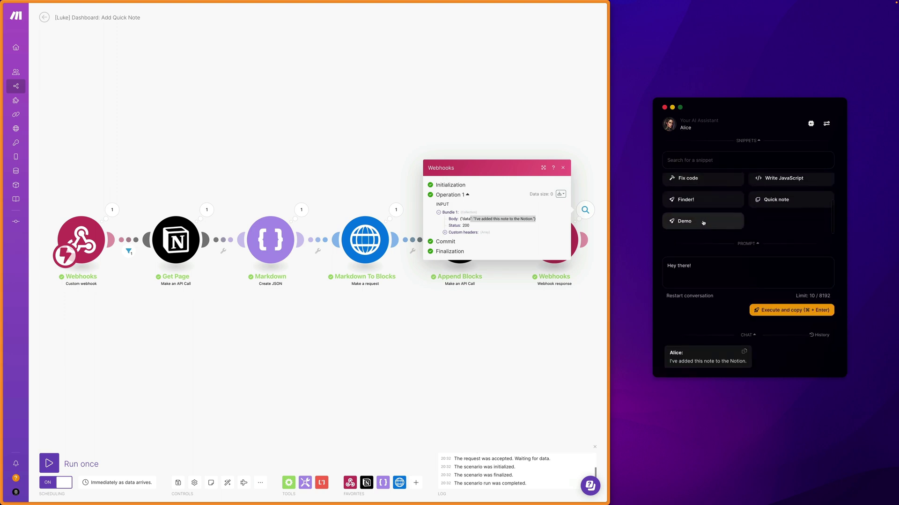
Ask Demo 'Do you like me?', get 'Yes', then restart the conversation.
{"action": "triple_click", "coordinate": [686, 280]}
{"action": "key", "text": "BackSpace"}
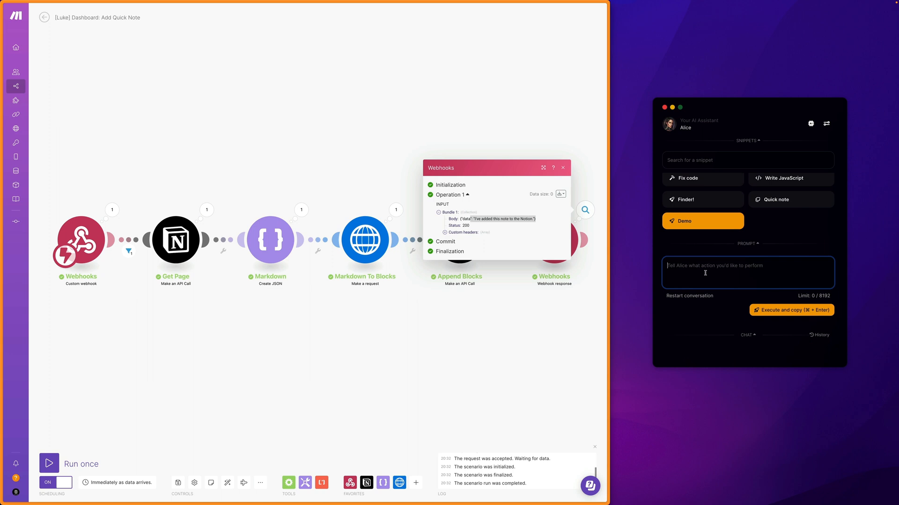
{"action": "type", "text": "Do you like me?"}
{"action": "key", "text": "super+Return"}
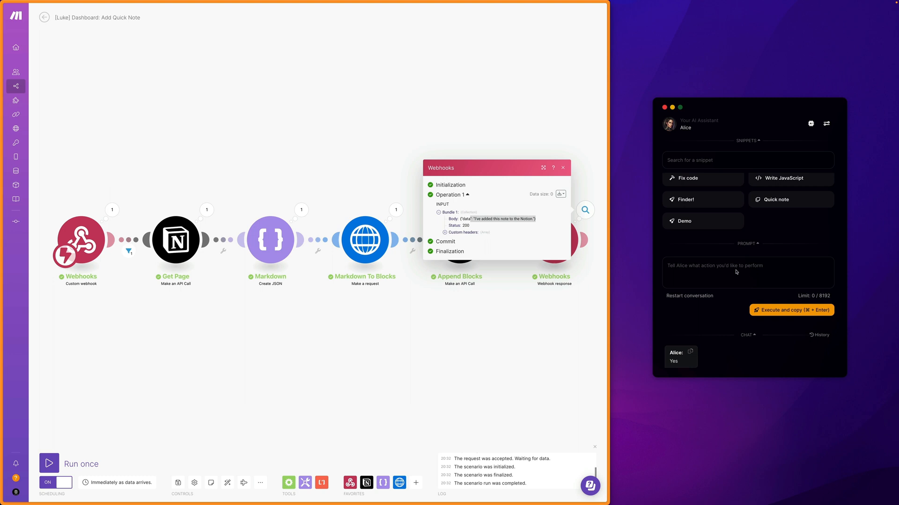
{"action": "left_click", "coordinate": [688, 296]}
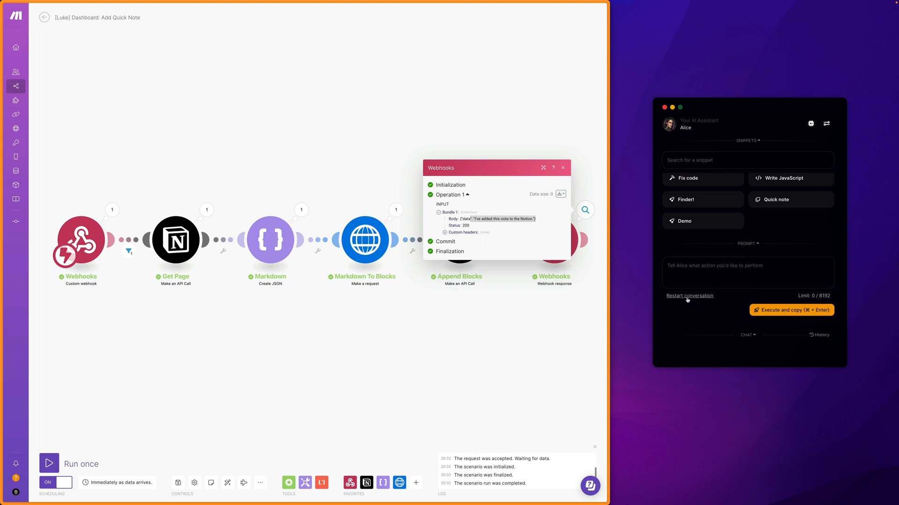
{"action": "left_click", "coordinate": [692, 267]}
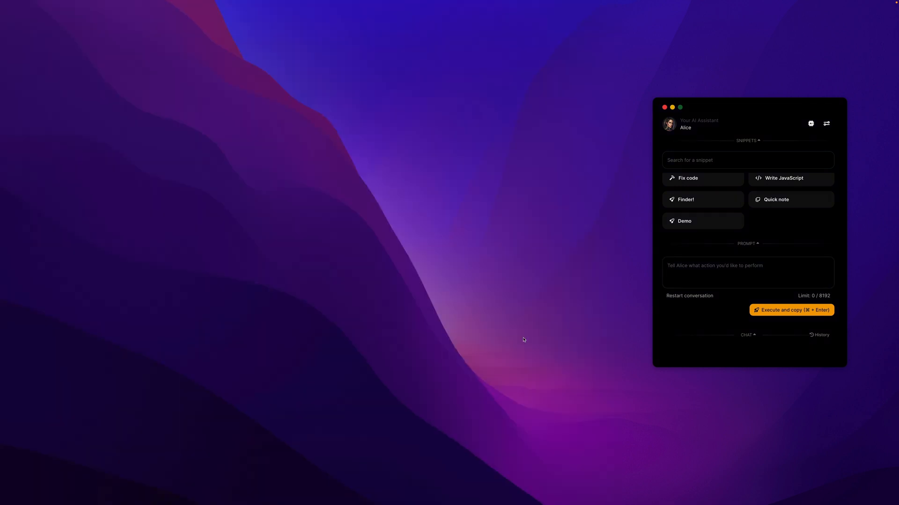
{"action": "type", "text": "Do you like me?"}
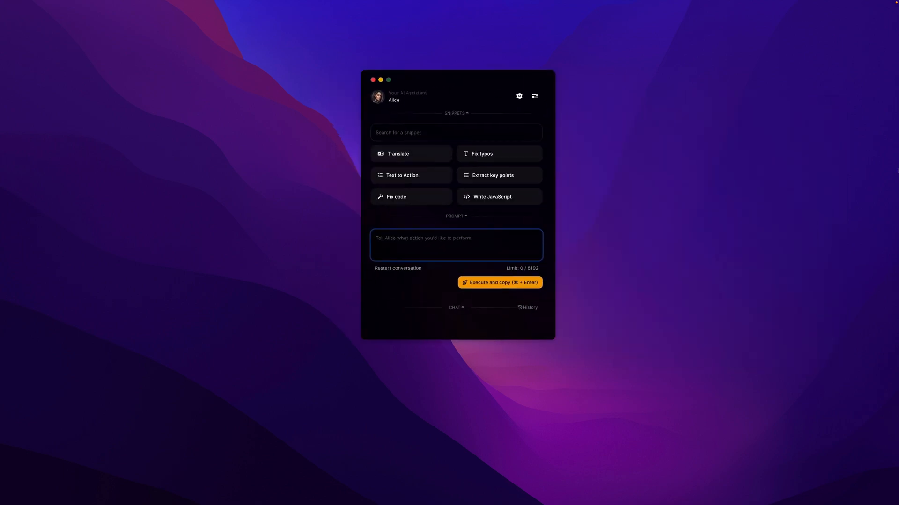
{"action": "type", "text": "Do you know my Kate?"}
Ask Alice about the person, then tell her to remember she is the fiancée.
{"action": "key", "text": "super+Return"}
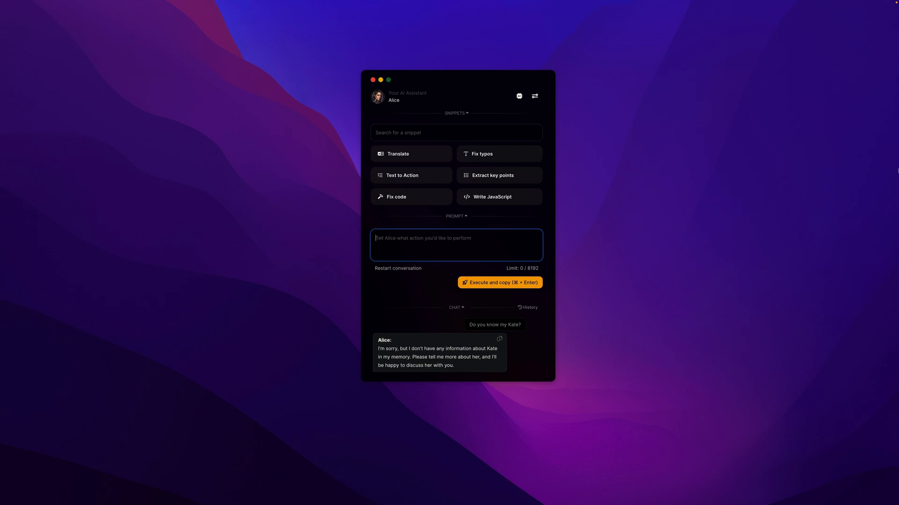
{"action": "type", "text": "Please remember that Kate is my fiancée"}
{"action": "key", "text": "super+Return"}
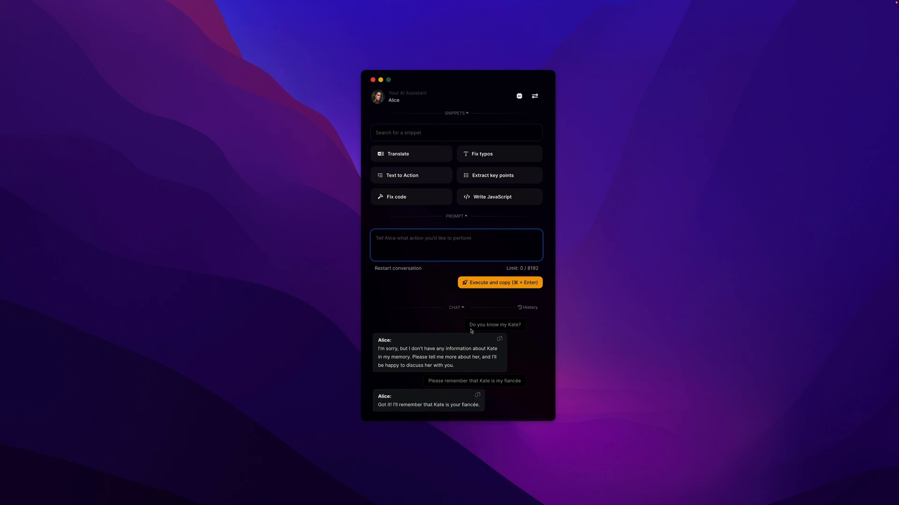
Restart the conversation, re-ask the question so Alice recalls the fiancée, and show memory settings.
{"action": "left_click_drag", "start_coordinate": [469, 325], "coordinate": [522, 325]}
{"action": "key", "text": "super+c"}
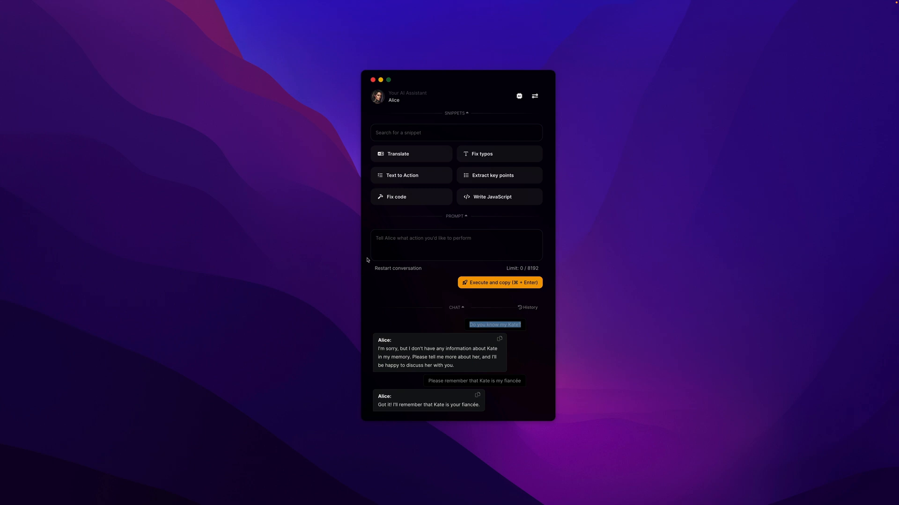
{"action": "left_click", "coordinate": [398, 268]}
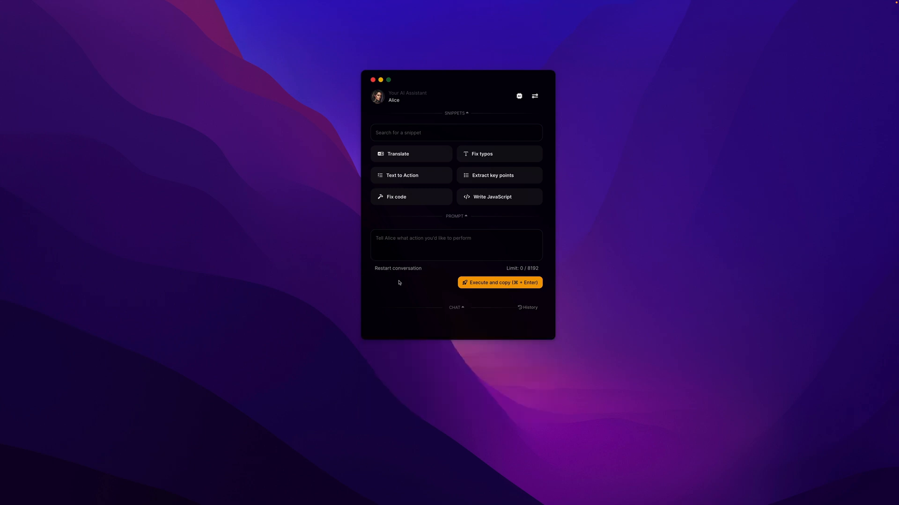
{"action": "left_click", "coordinate": [409, 246]}
{"action": "key", "text": "super+v"}
{"action": "key", "text": "super+Return"}
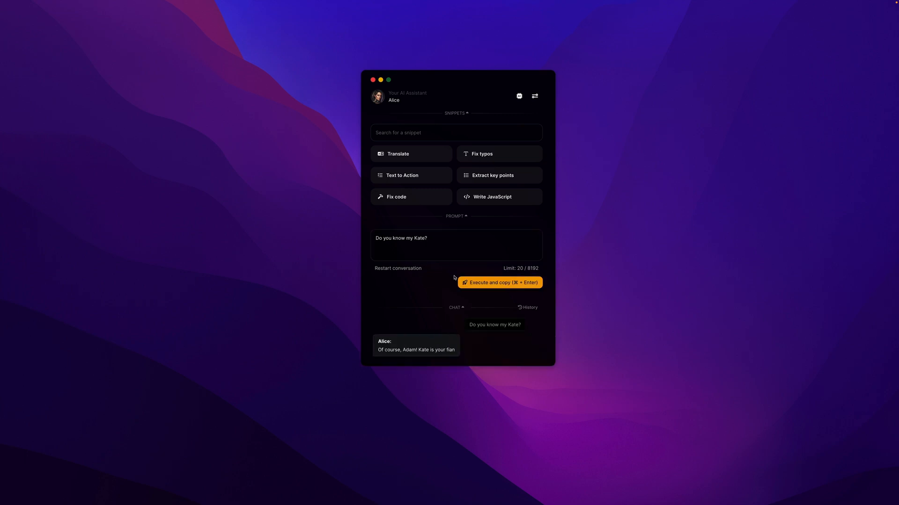
{"action": "left_click", "coordinate": [518, 96]}
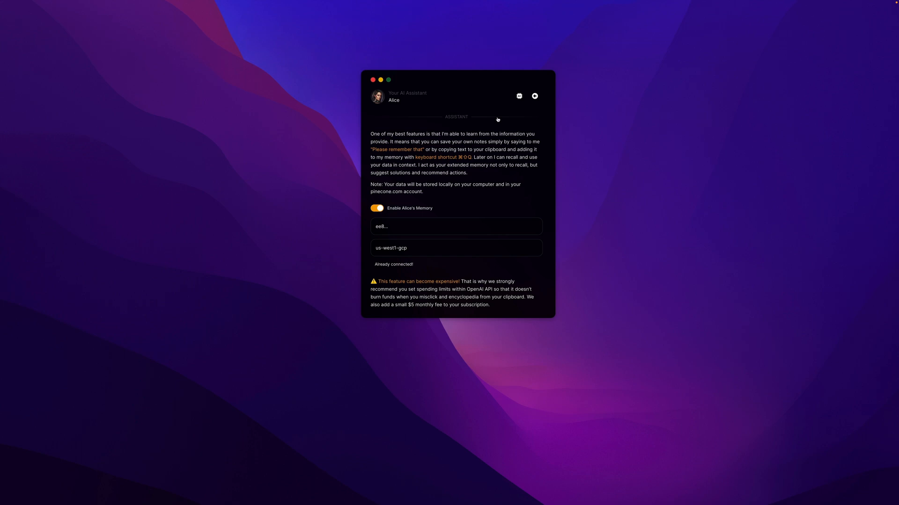
Launch Arc from the launcher, hide Alice and bring it back with its shortcut.
{"action": "key", "text": "super+space"}
{"action": "type", "text": "arc"}
{"action": "key", "text": "Return"}
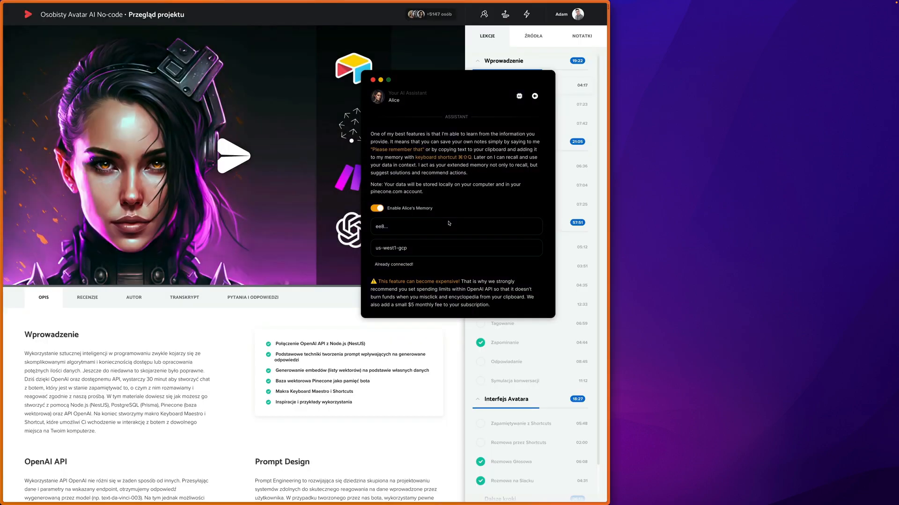
{"action": "key", "text": "Escape"}
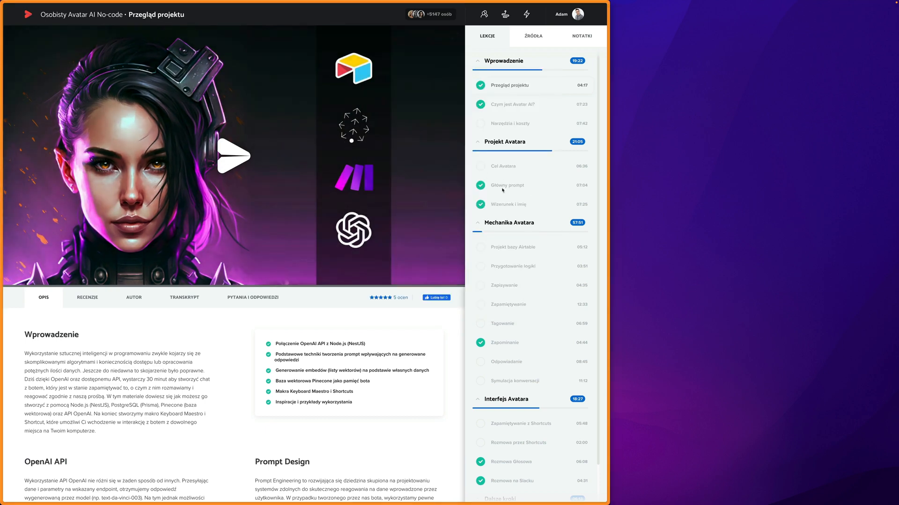
{"action": "scroll", "coordinate": [506, 199], "scroll_direction": "down", "scroll_amount": 2}
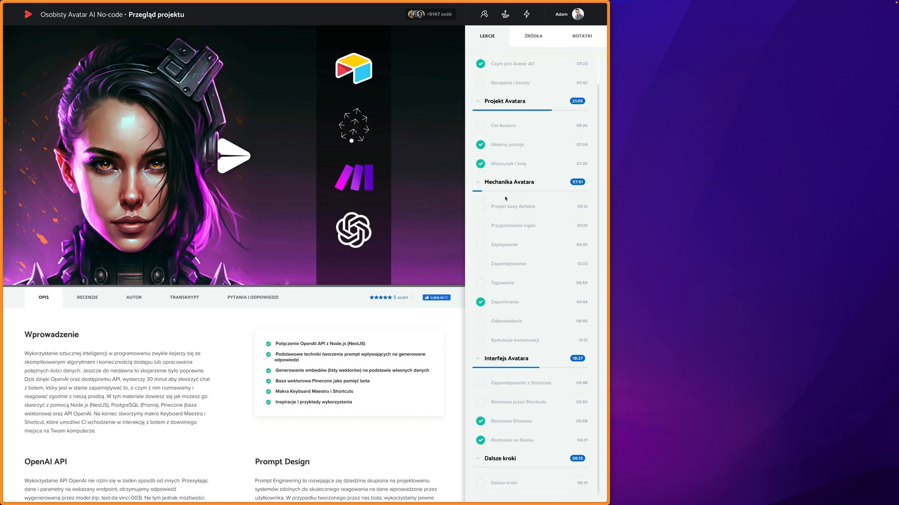
{"action": "key", "text": "ctrl+shift+a"}
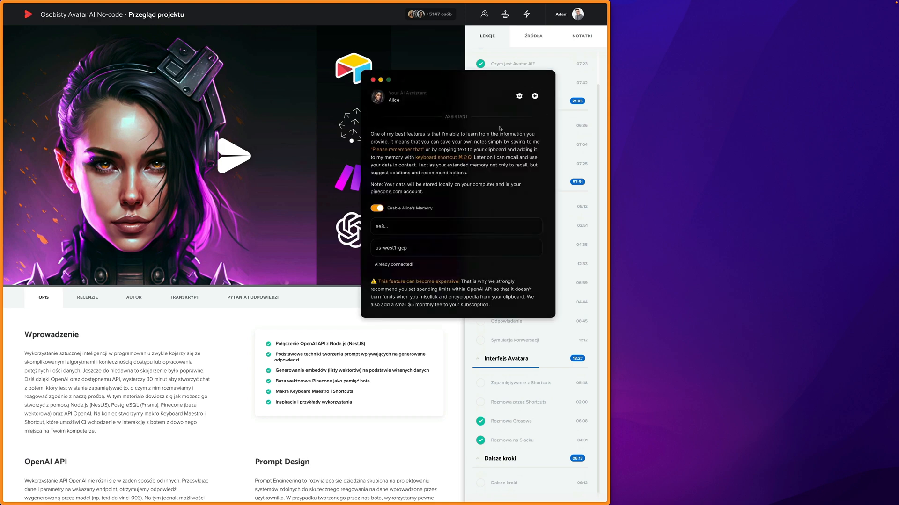
Turn off Enable Alice's Memory in the settings.
{"action": "left_click", "coordinate": [383, 101]}
{"action": "left_click", "coordinate": [377, 208]}
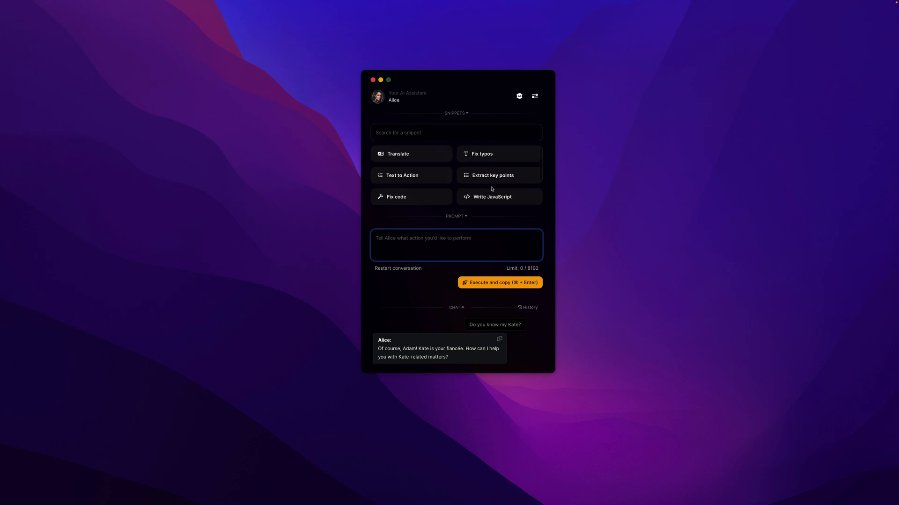
{"action": "scroll", "coordinate": [492, 189], "scroll_direction": "down", "scroll_amount": 3}
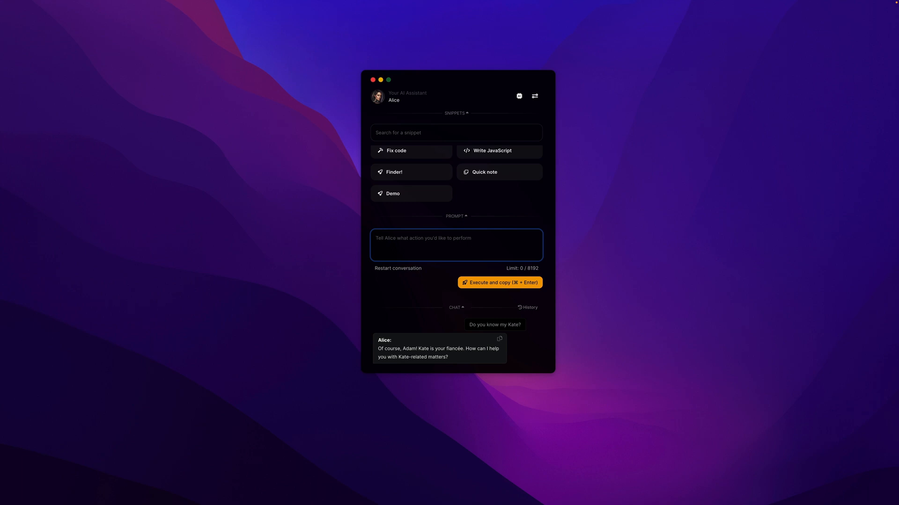
{"action": "type", "text": "What do you know about "}
{"action": "type", "text": "{https://brain.overment.com}"}
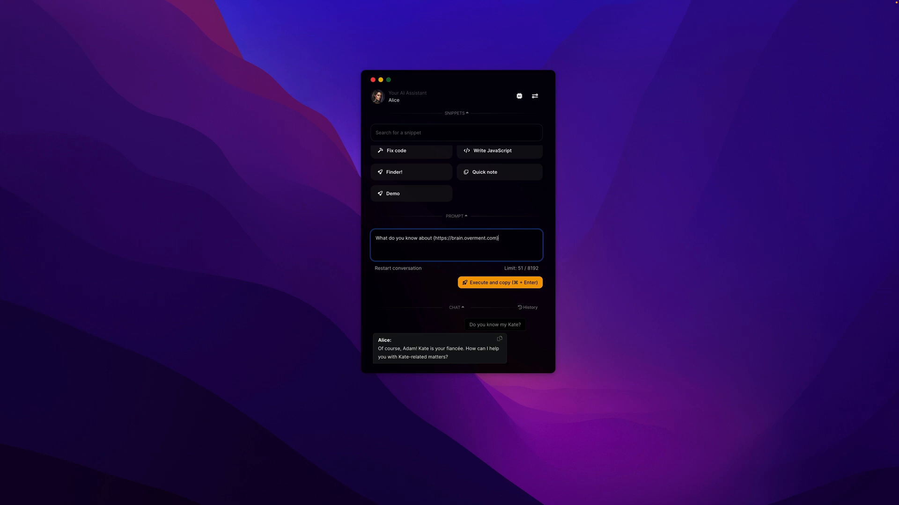
{"action": "key", "text": "super+Return"}
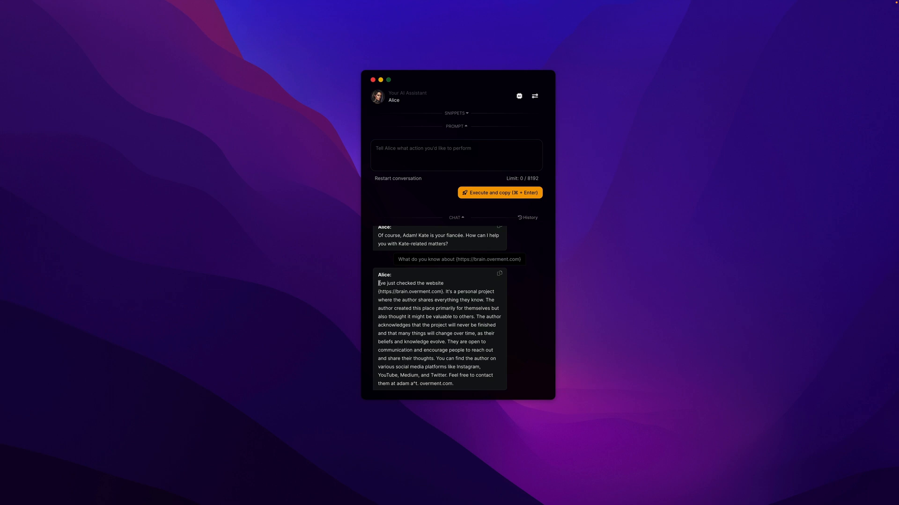
Ask for the author's Medium profile, open the returned link, and move Alice higher on screen.
{"action": "left_click_drag", "start_coordinate": [378, 283], "coordinate": [449, 290]}
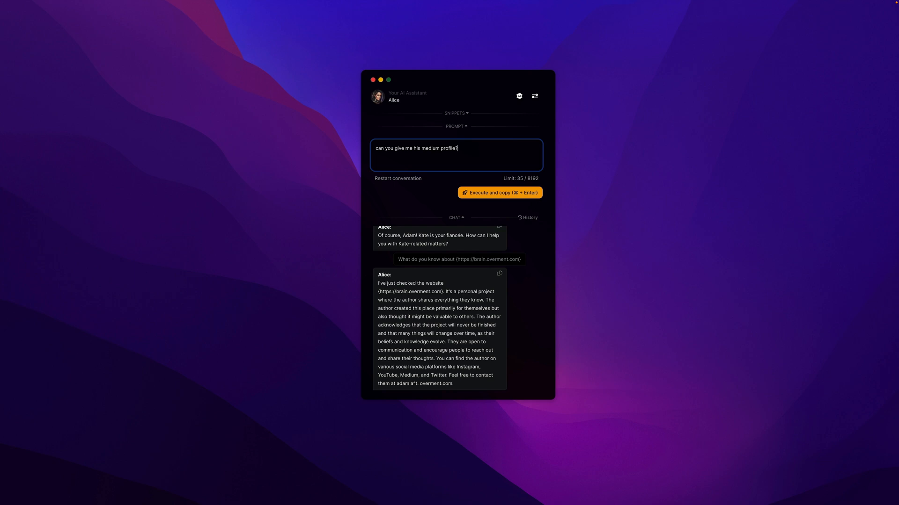
{"action": "key", "text": "super+Return"}
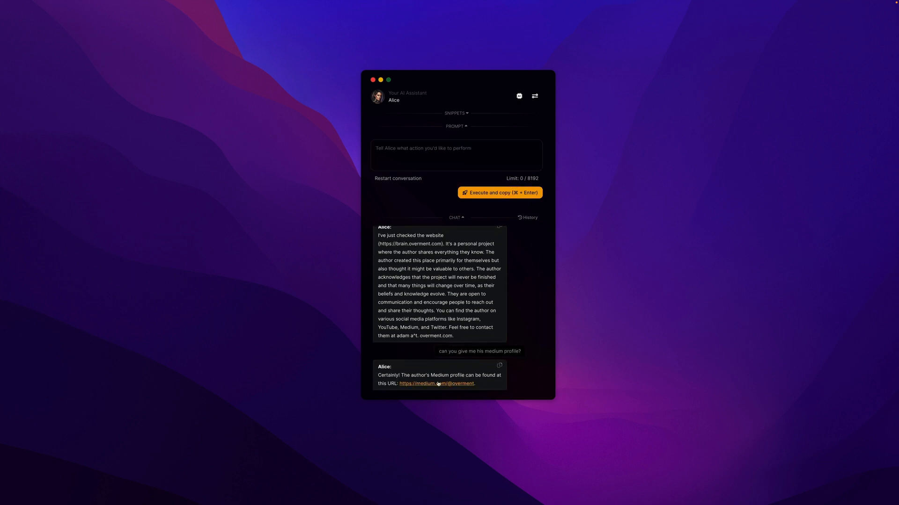
{"action": "left_click", "coordinate": [438, 384]}
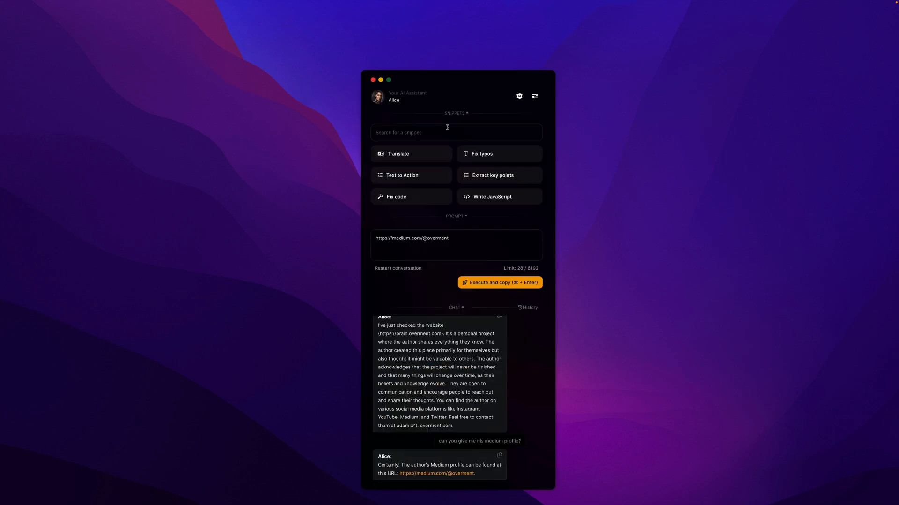
{"action": "left_click_drag", "start_coordinate": [447, 77], "coordinate": [443, 37]}
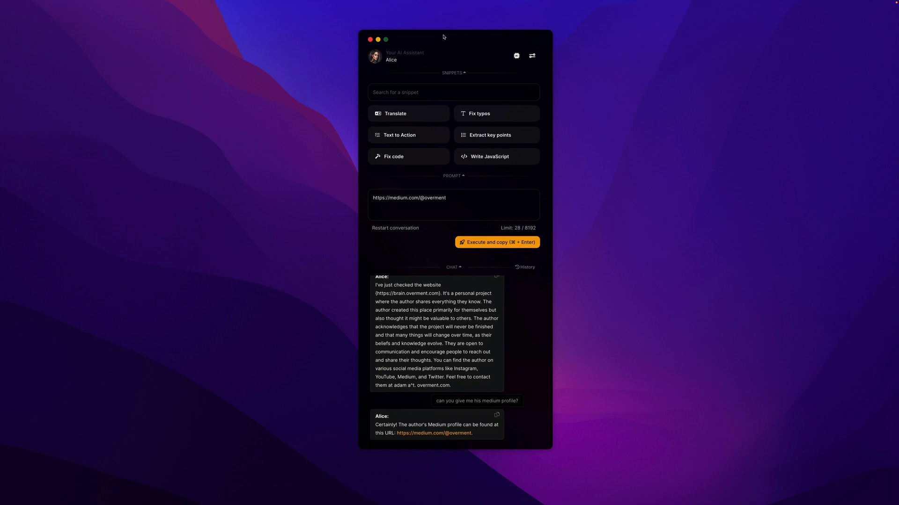
{"action": "left_click", "coordinate": [531, 56]}
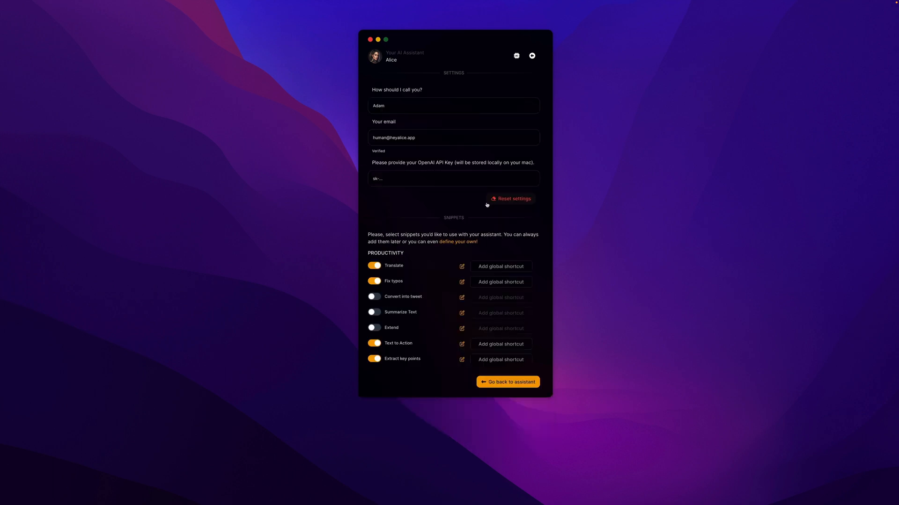
{"action": "left_click", "coordinate": [478, 246]}
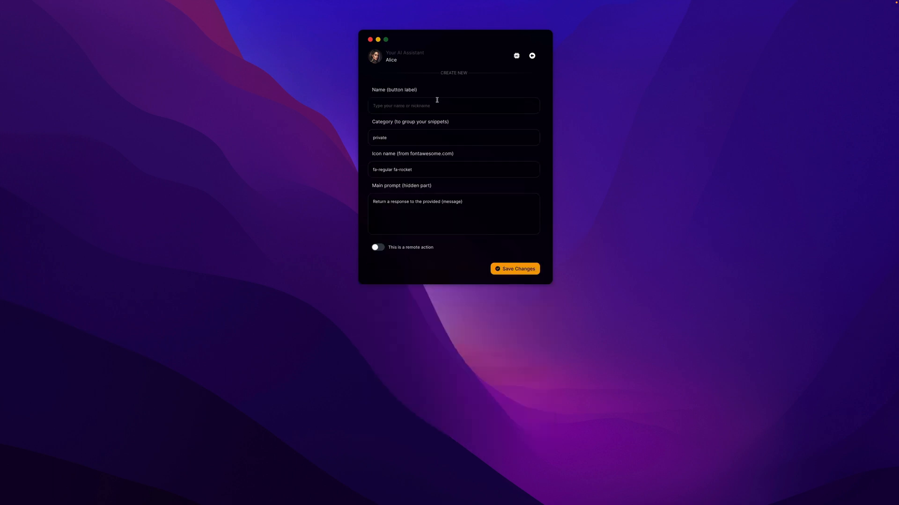
{"action": "left_click", "coordinate": [378, 247]}
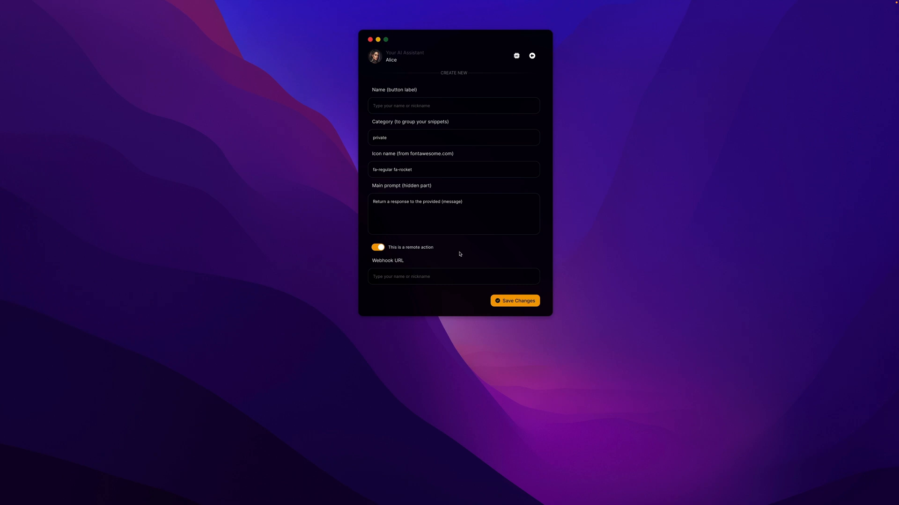
{"action": "left_click", "coordinate": [375, 57]}
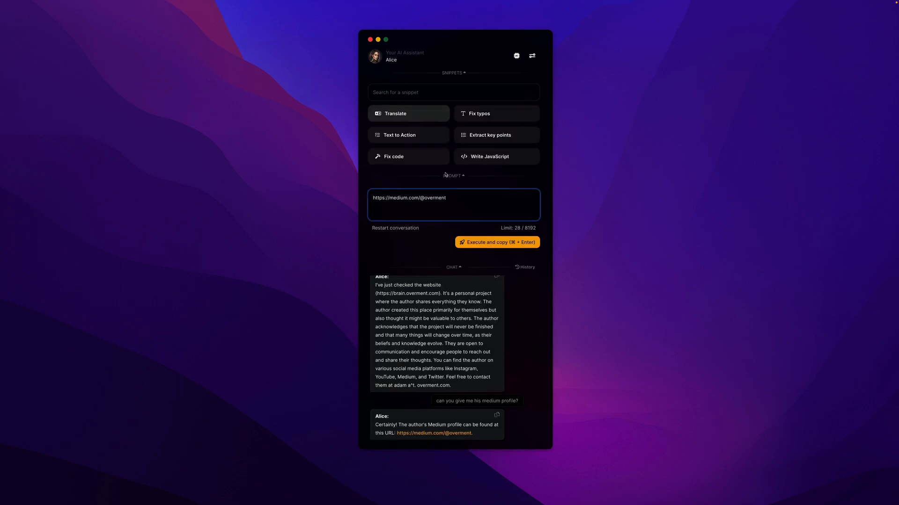